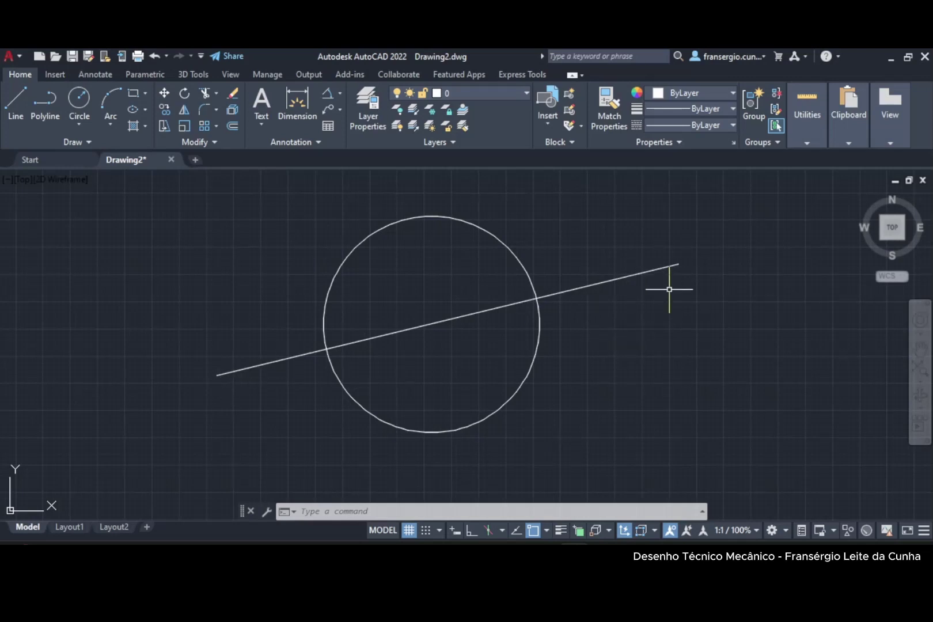
Delete the slanted line that crosses the circle, and undo the deletion
click(645, 270)
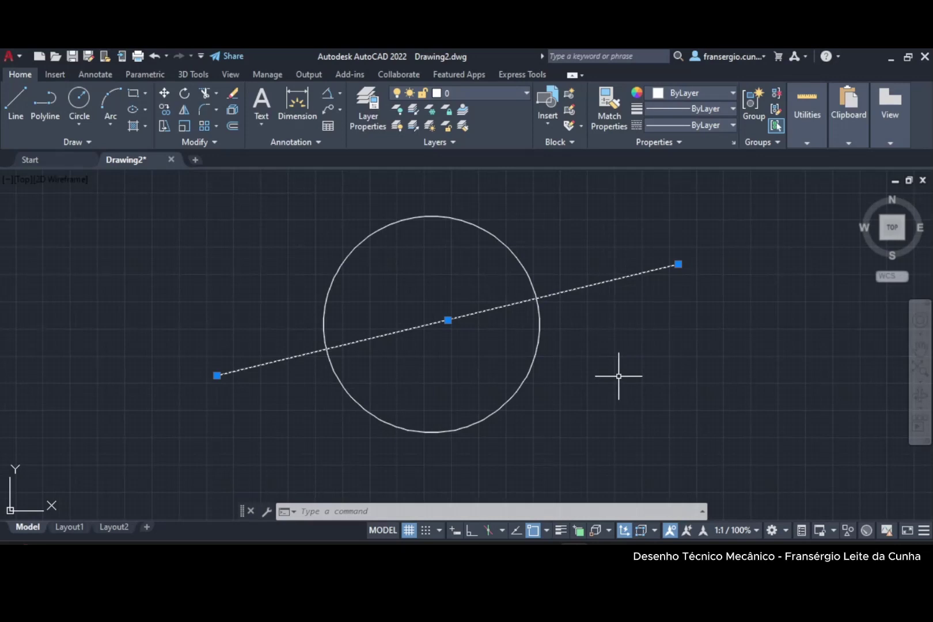
key(Delete)
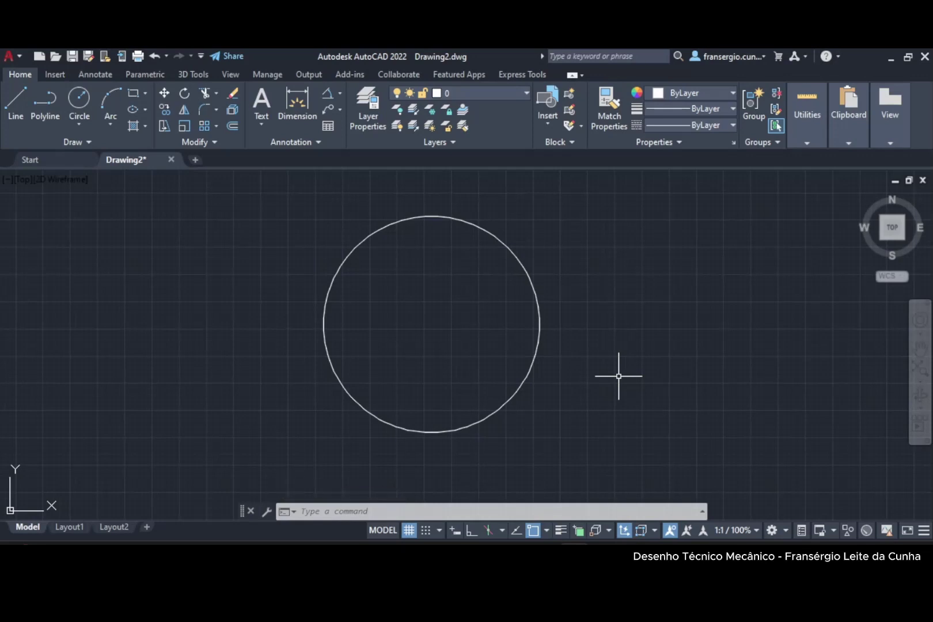
click(155, 56)
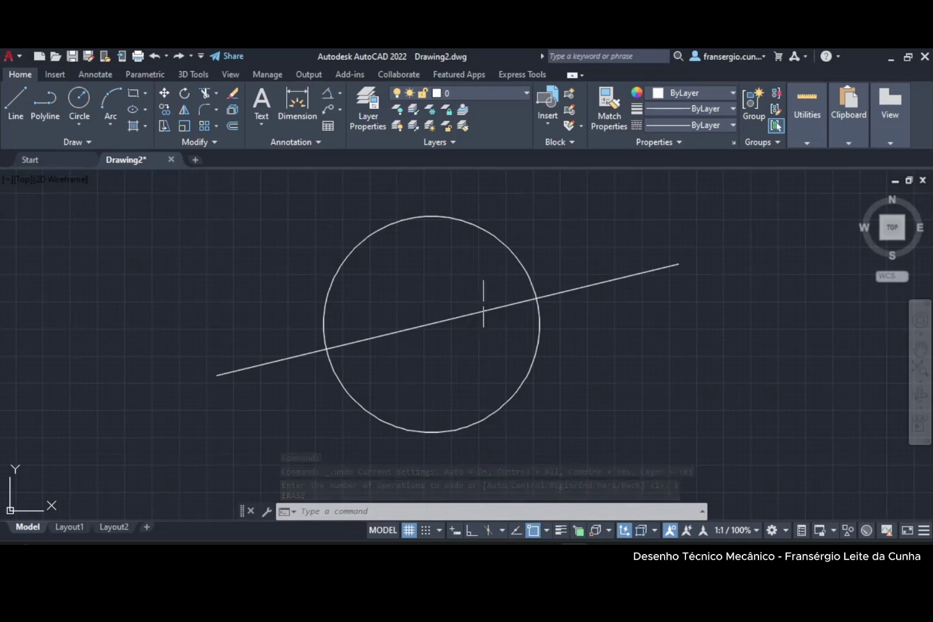
Select the circle and the slanted line one after the other, and clear the selection
click(517, 259)
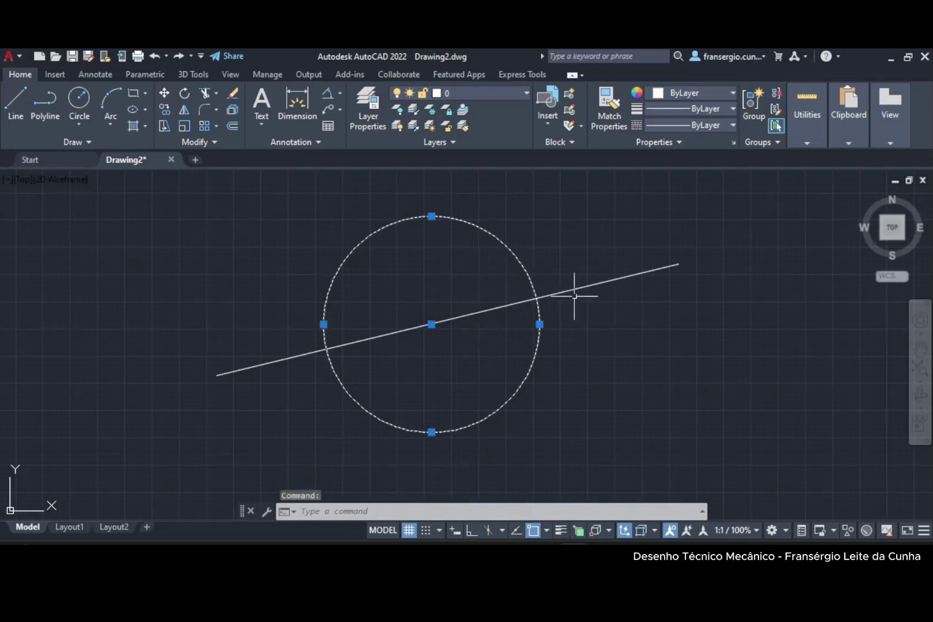
click(593, 285)
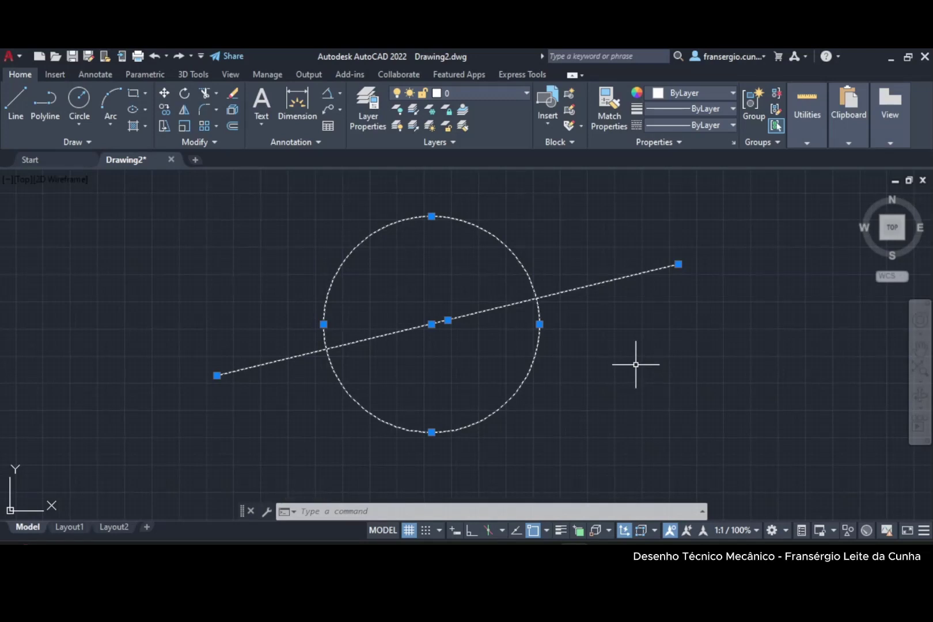
key(Escape)
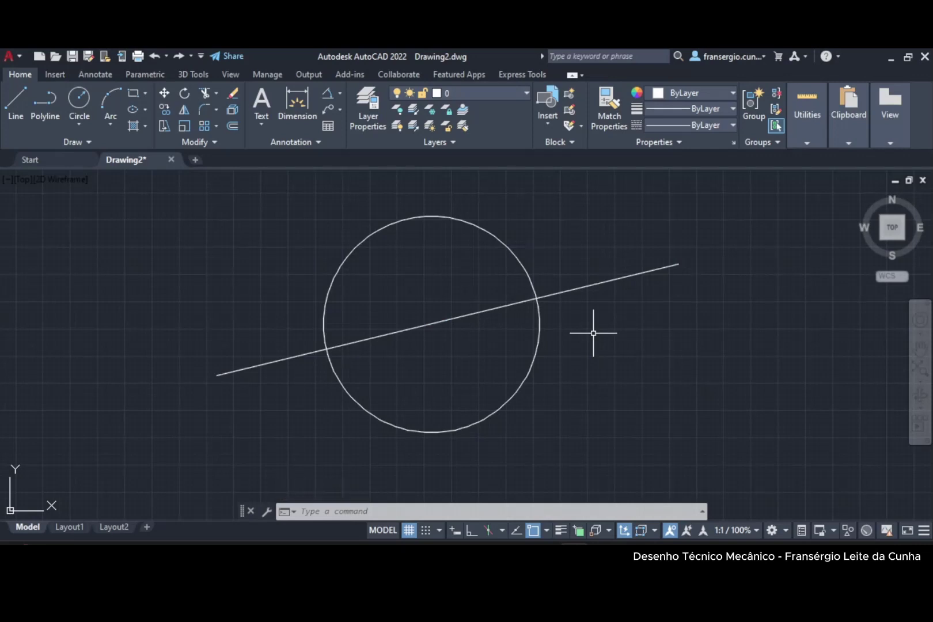
Draw a smaller circle overlapping the lower-right part of the large circle, just below the slanted line
click(79, 99)
click(498, 363)
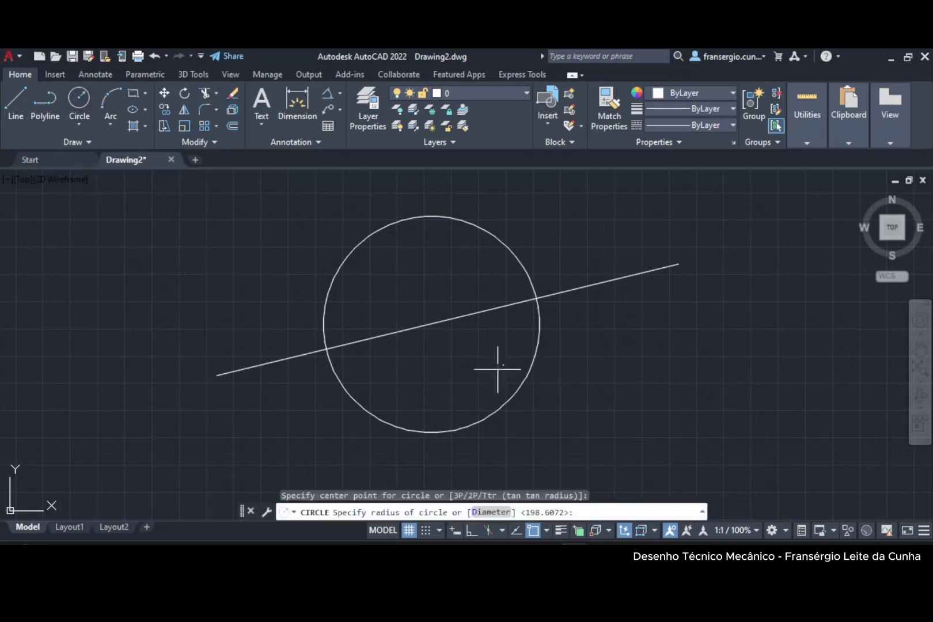
click(538, 397)
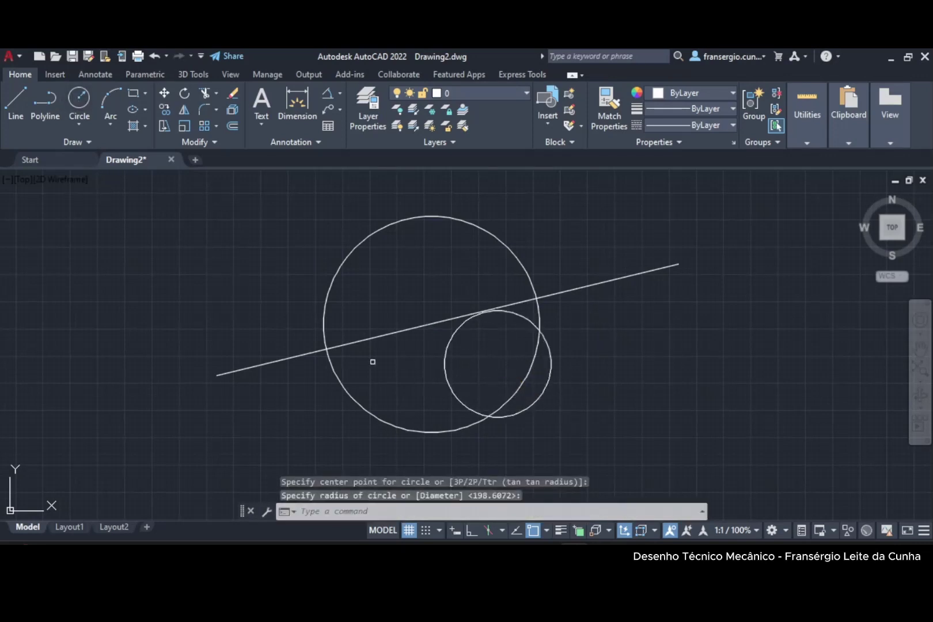
Draw a rectangle to the upper left of the large circle, clear of the other objects
click(133, 93)
click(175, 244)
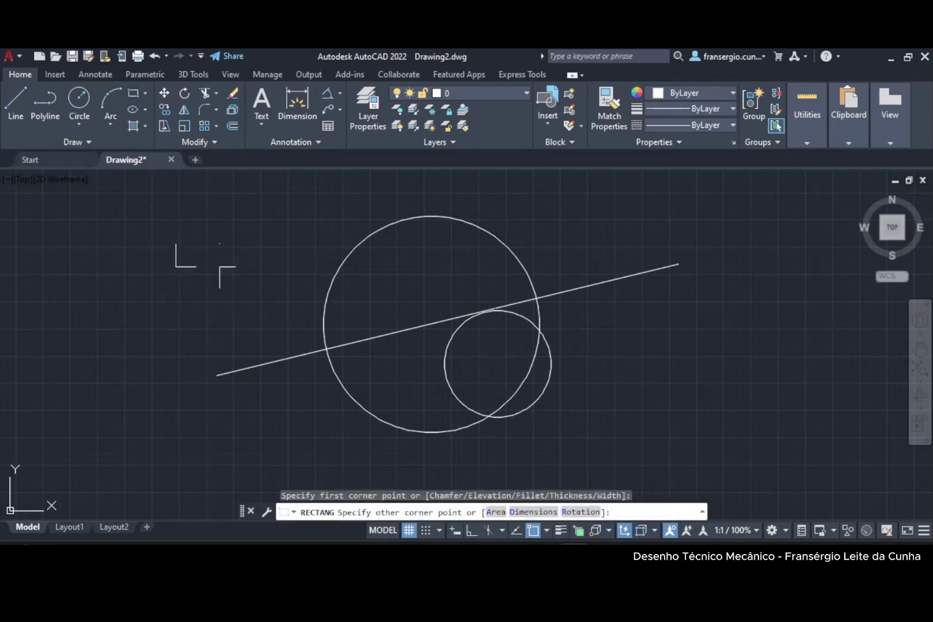
click(275, 306)
Draw a single near-vertical line between the rectangle and the large circle, crossing the slanted line
click(15, 102)
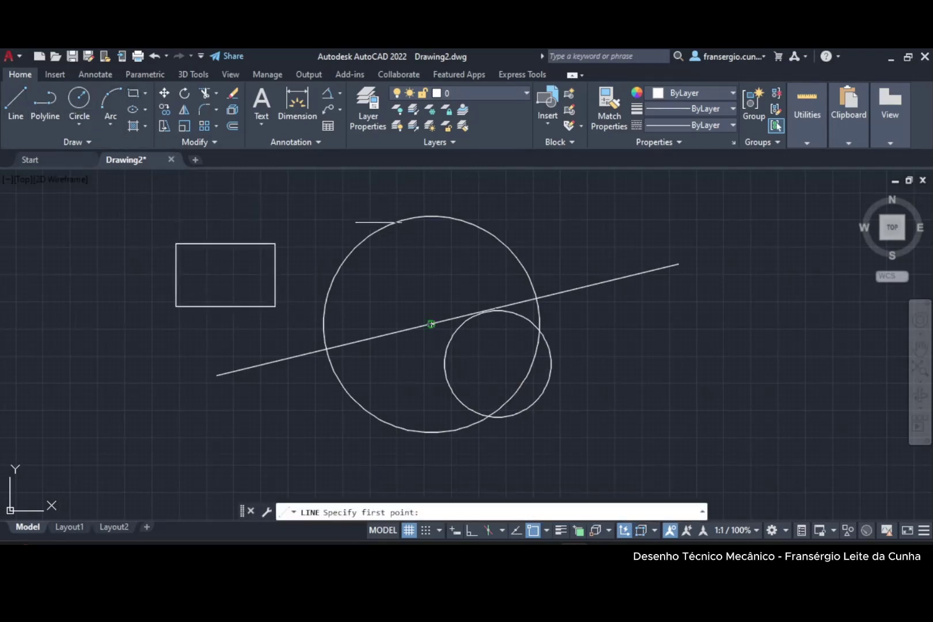
click(321, 387)
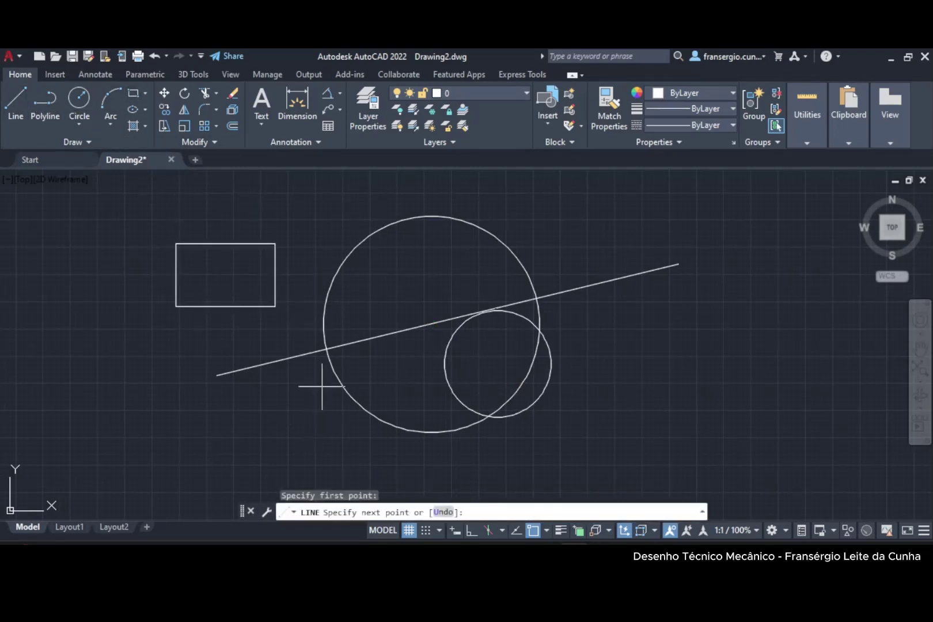
click(327, 196)
key(Escape)
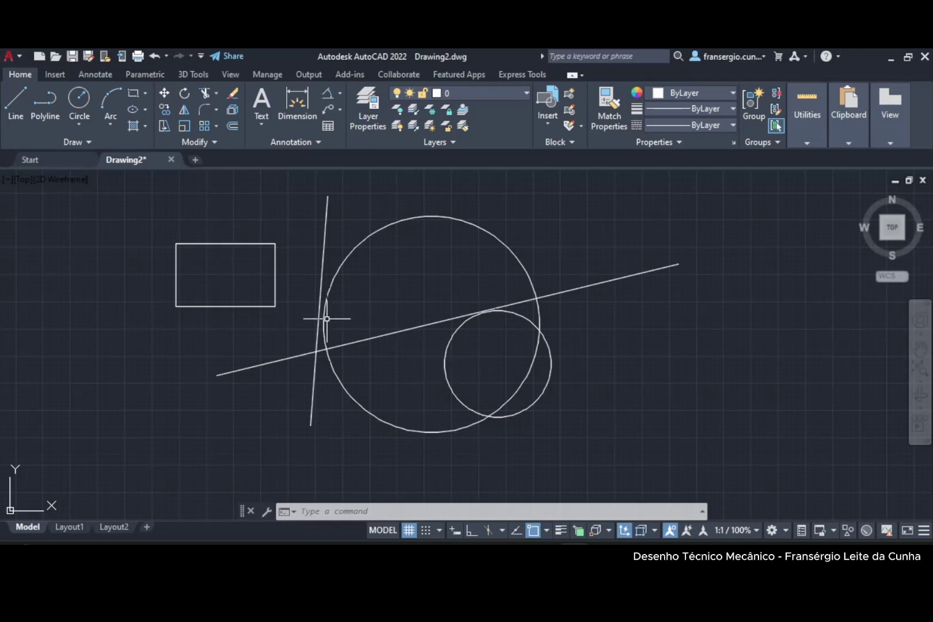
Select the rectangle and the small circle with a rectangular window selection that fully encloses only them, and clear the selection
click(157, 234)
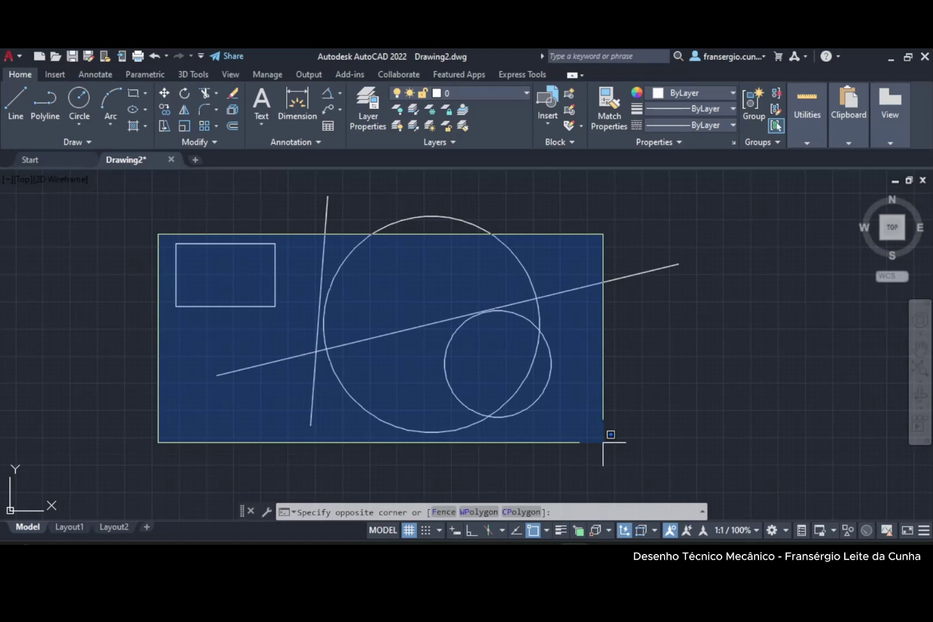
click(603, 442)
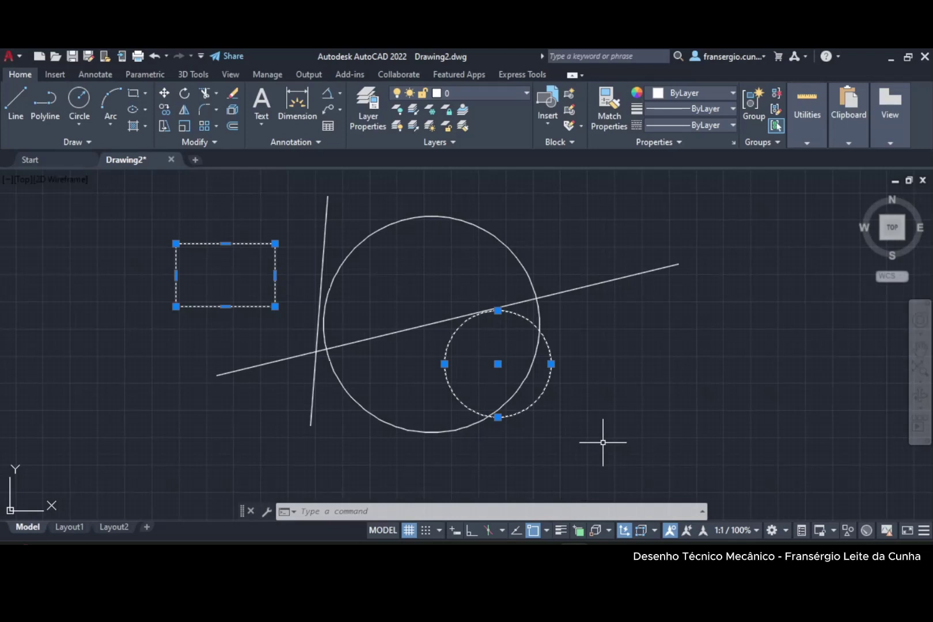
key(Escape)
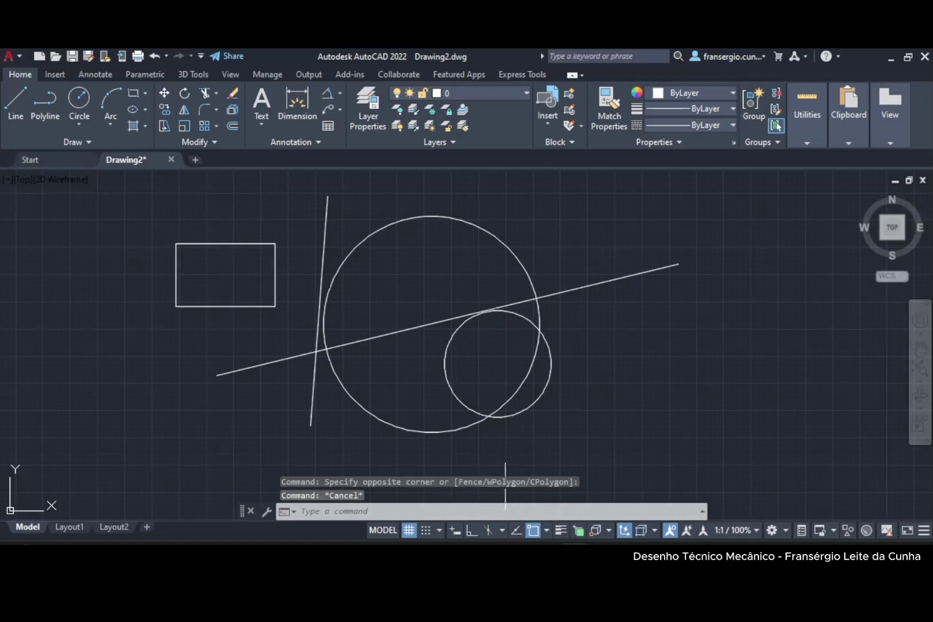
Select all five objects with a crossing selection reaching from below the small circle to above the rectangle, and clear the selection
click(574, 434)
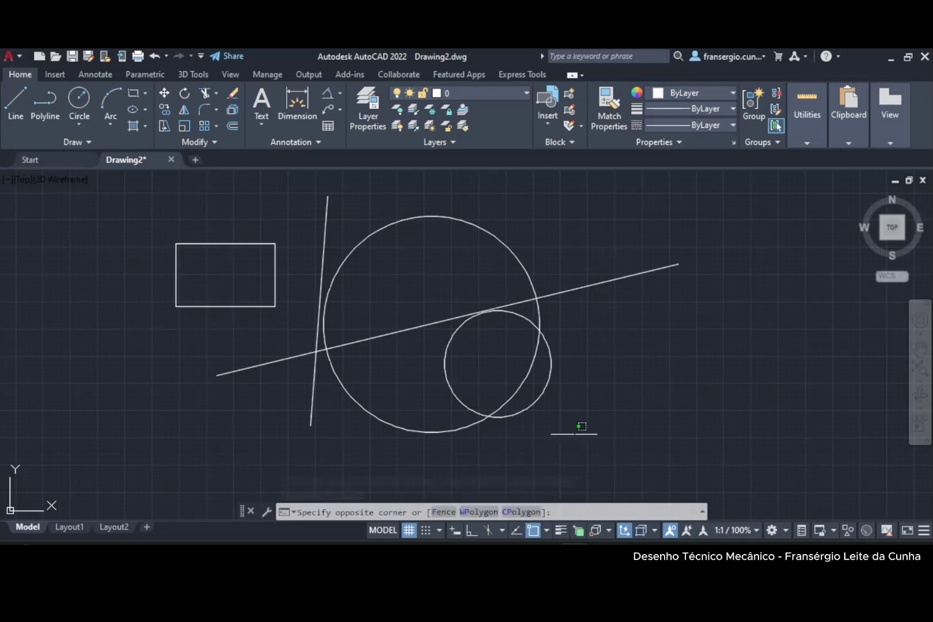
click(151, 224)
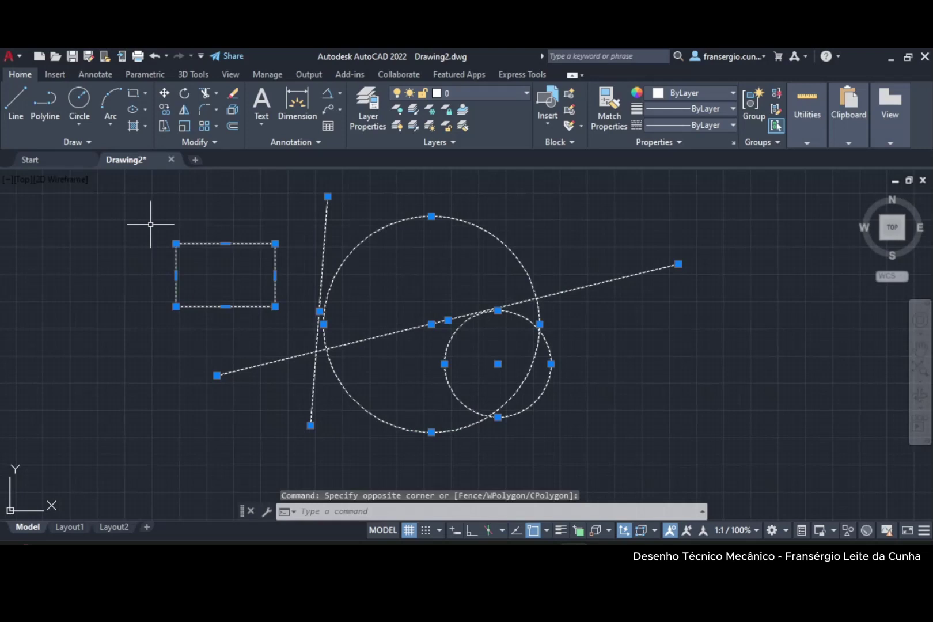
key(Escape)
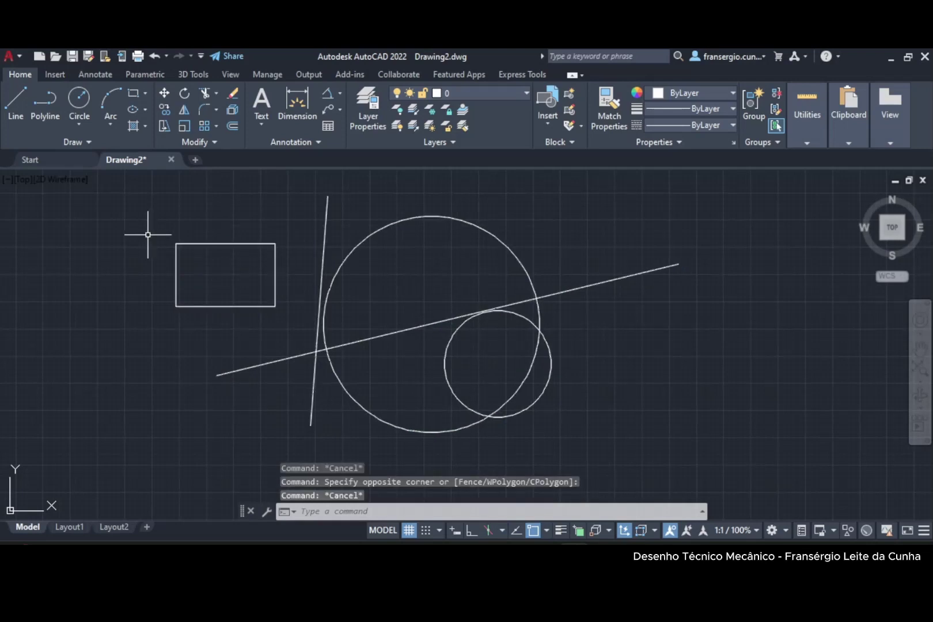
Select the rectangle with a window selection enclosing it and ending inside the large circle, and clear the selection
click(147, 232)
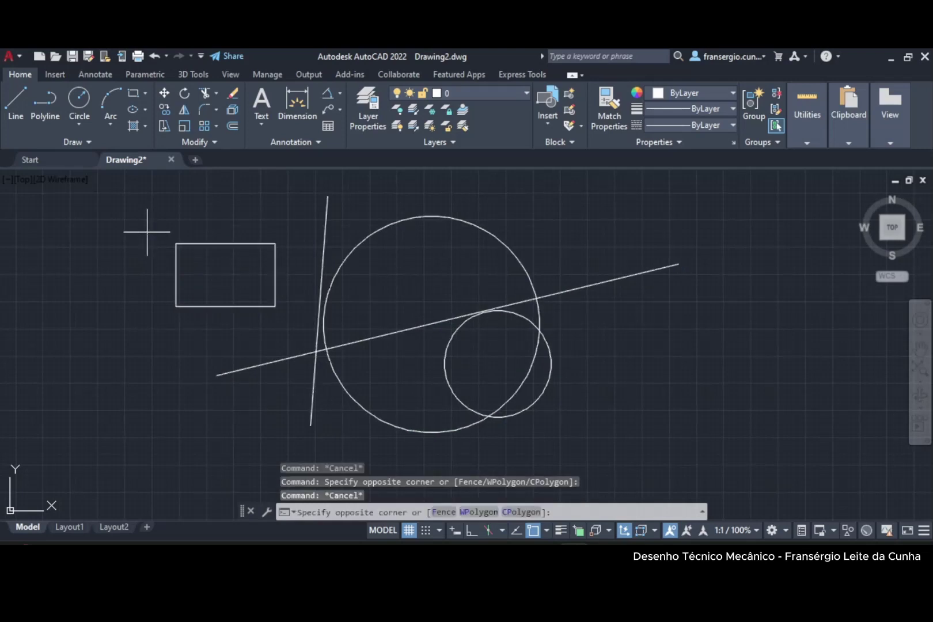
click(383, 357)
key(Escape)
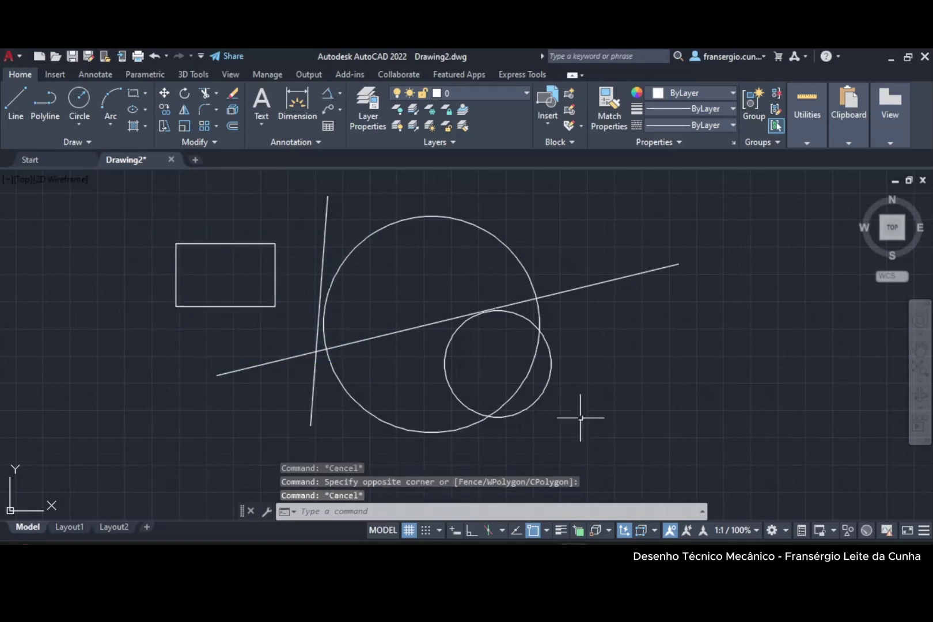
Select both circles with a crossing selection starting below them and ending inside the small circle, and clear the selection
click(636, 452)
click(488, 346)
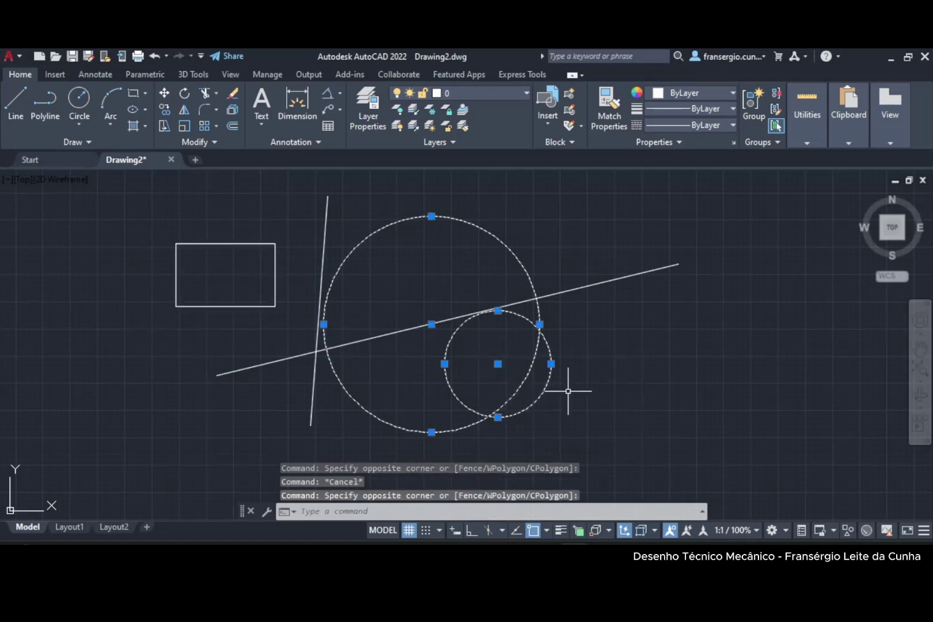
key(Escape)
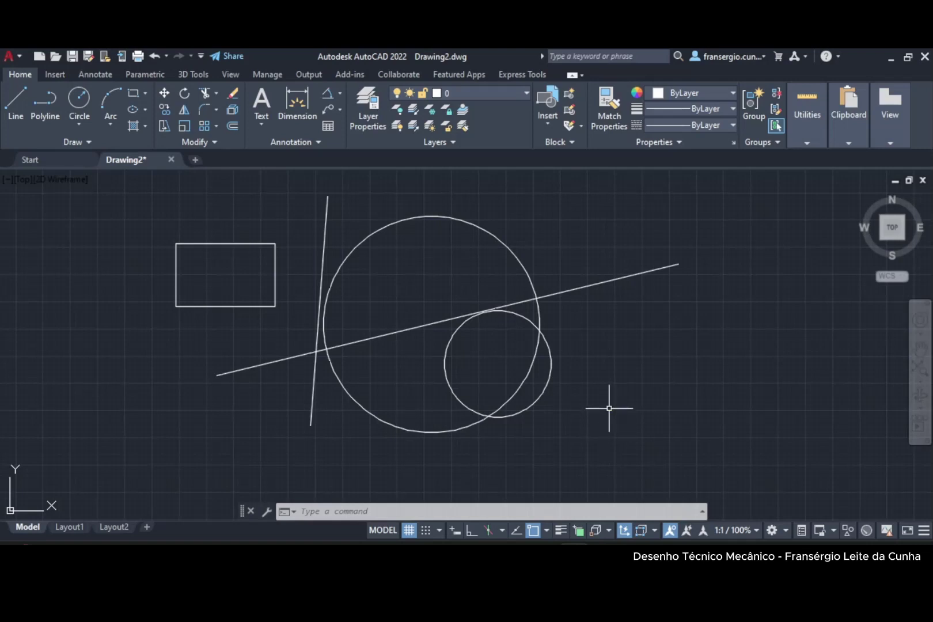
Select both circles and the slanted line with a freehand crossing lasso, and clear the selection
click(608, 408)
mouse_move(608, 407)
mouse_down()
mouse_move(572, 299)
mouse_move(479, 271)
mouse_move(401, 395)
mouse_move(533, 458)
mouse_move(567, 436)
mouse_up()
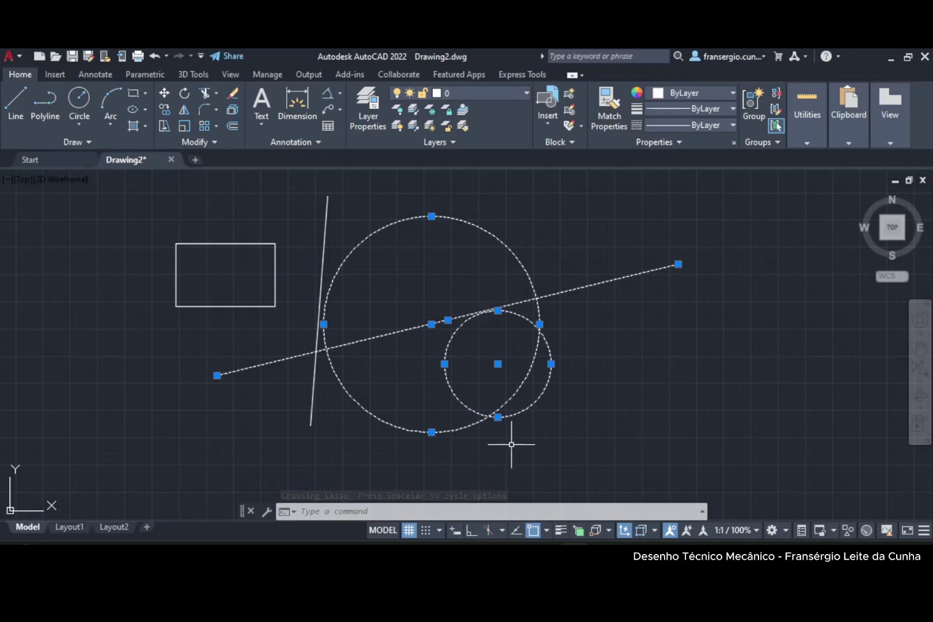
key(Escape)
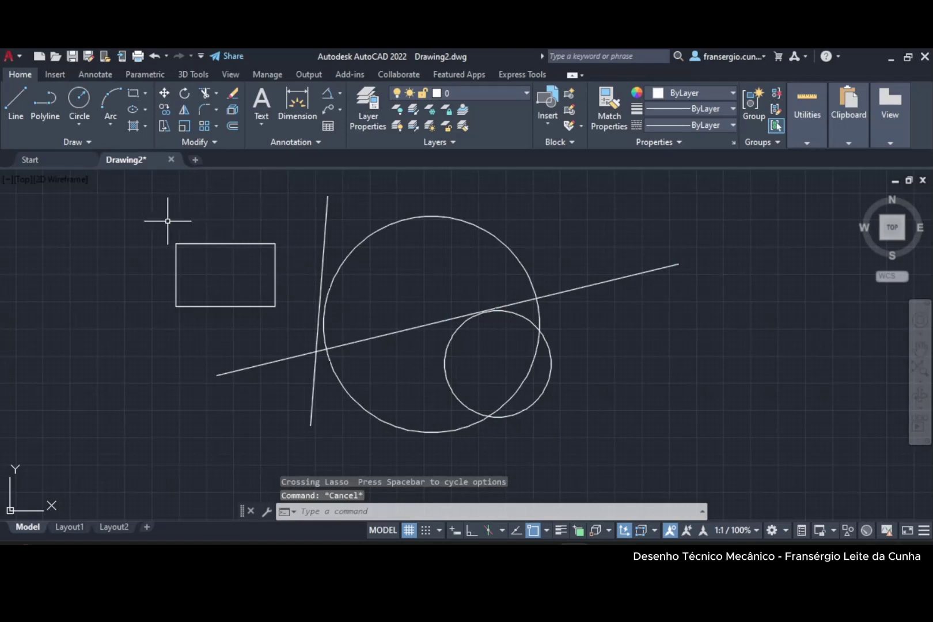
Select the near-vertical line and both circles with a freehand window lasso that leaves out the rectangle, and clear the selection
mouse_move(162, 220)
mouse_down()
mouse_move(167, 270)
mouse_move(222, 329)
mouse_move(312, 271)
mouse_move(254, 208)
mouse_move(134, 263)
mouse_move(230, 349)
mouse_move(320, 288)
mouse_move(313, 245)
mouse_move(316, 259)
mouse_move(168, 329)
mouse_move(190, 335)
mouse_move(207, 406)
mouse_move(547, 491)
mouse_move(621, 274)
mouse_move(464, 185)
mouse_move(398, 177)
mouse_up()
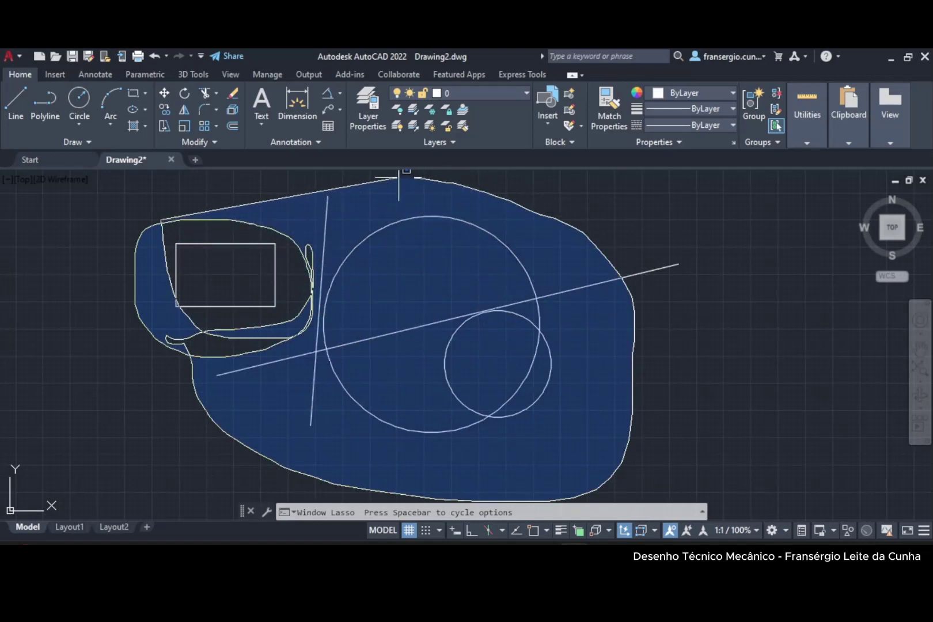
drag(398, 178, 396, 181)
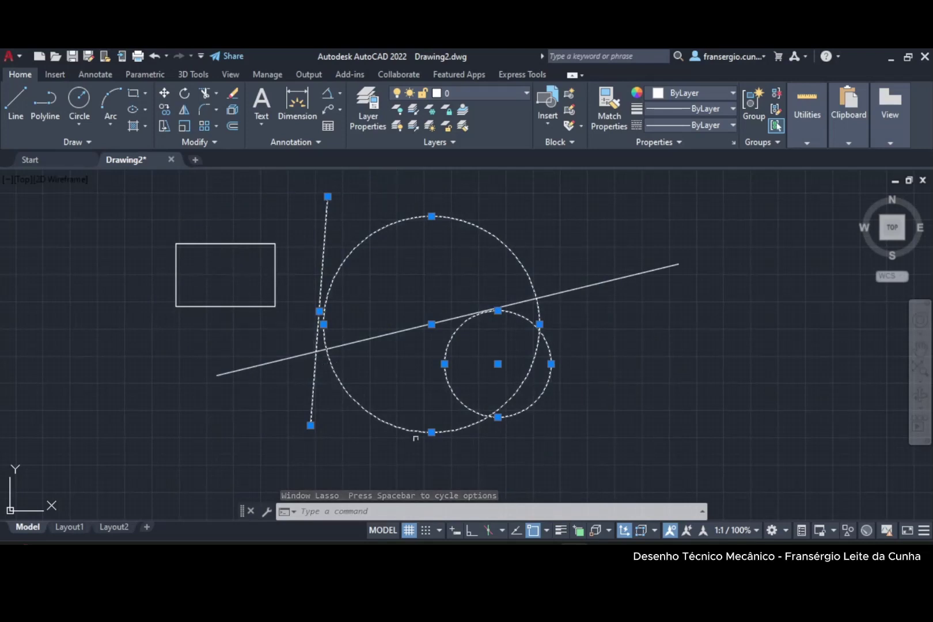
key(Escape)
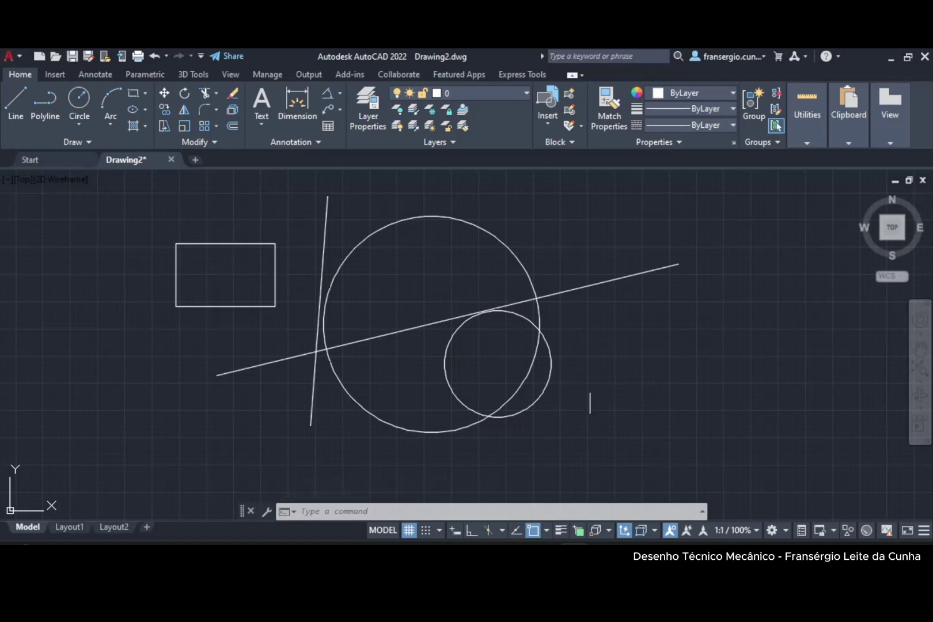
Make a crossing selection over the circles and a window selection around the rectangle, clearing the selection after each
mouse_move(598, 429)
mouse_down()
mouse_move(470, 345)
mouse_move(398, 273)
mouse_up()
key(Escape)
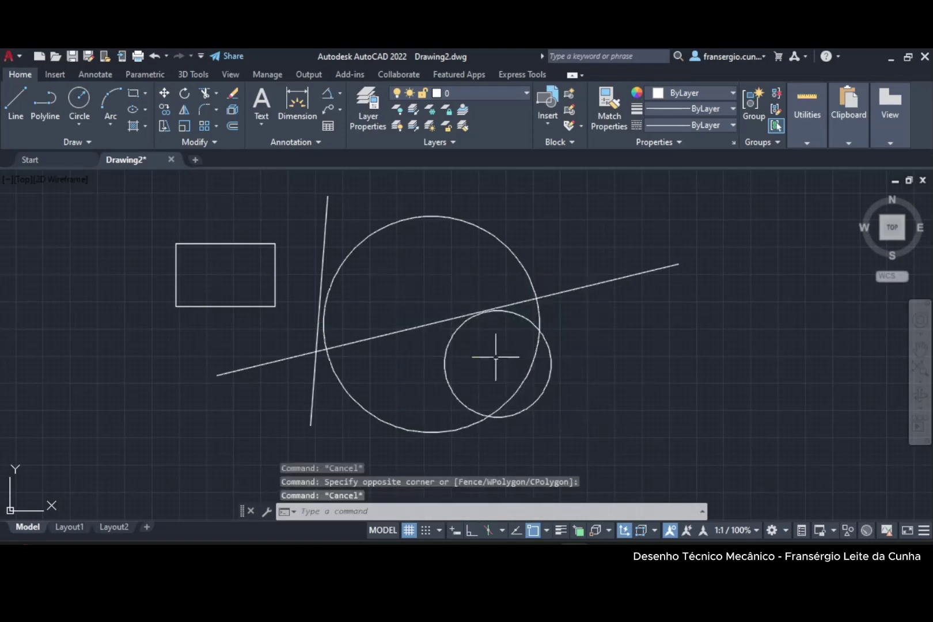
click(145, 218)
click(380, 355)
key(Escape)
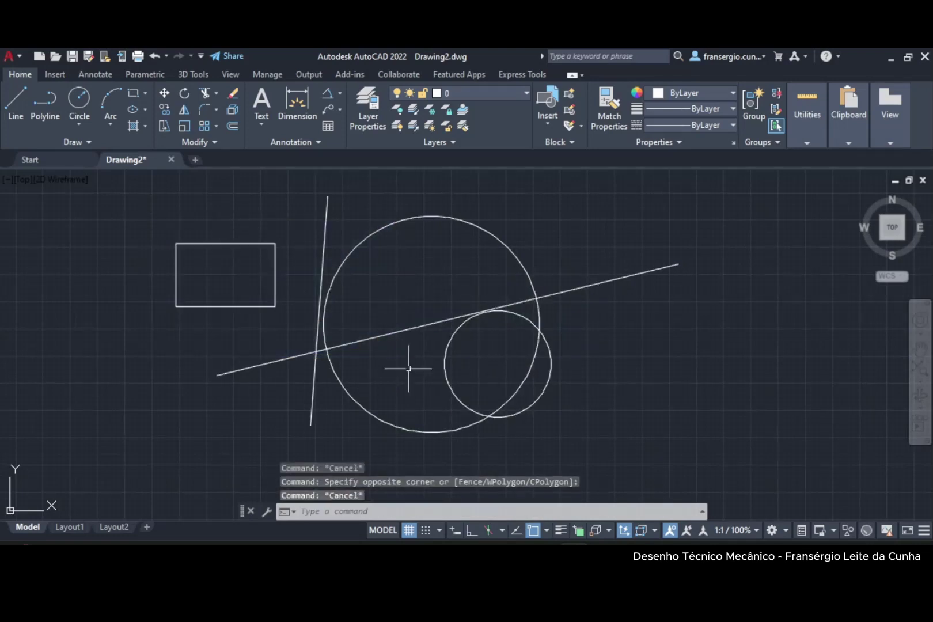